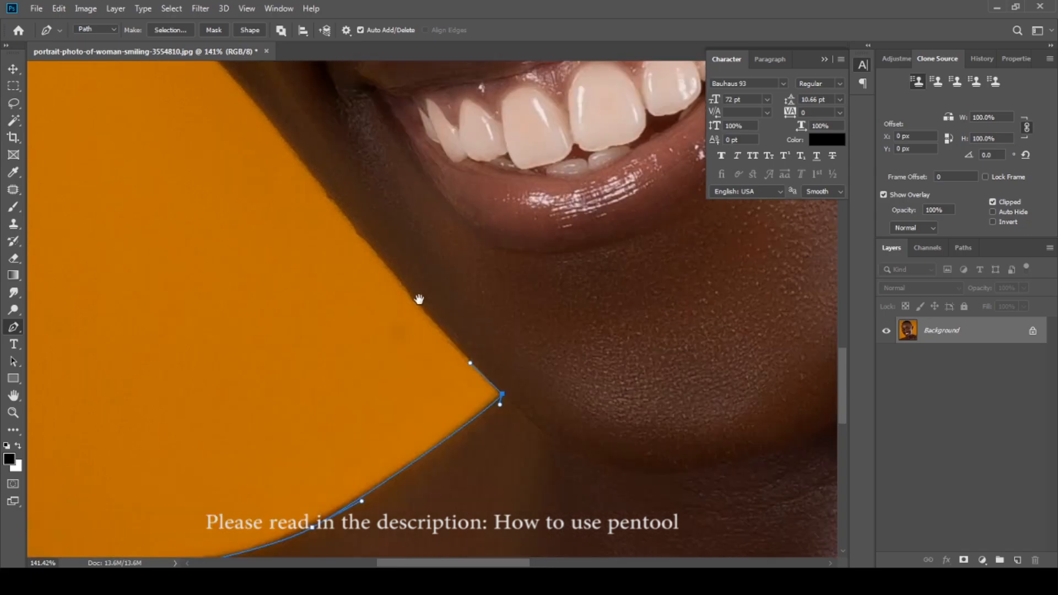
Continue the pen path from beneath the jaw up the left edge of the cheek, past the eye to the forehead.
left_click_drag(443, 279, 402, 229)
key("ctrl+z")
left_click_drag(334, 172, 460, 397)
scroll(492, 284, "up", 3)
left_click_drag(485, 313, 492, 360)
left_click_drag(496, 320, 501, 300)
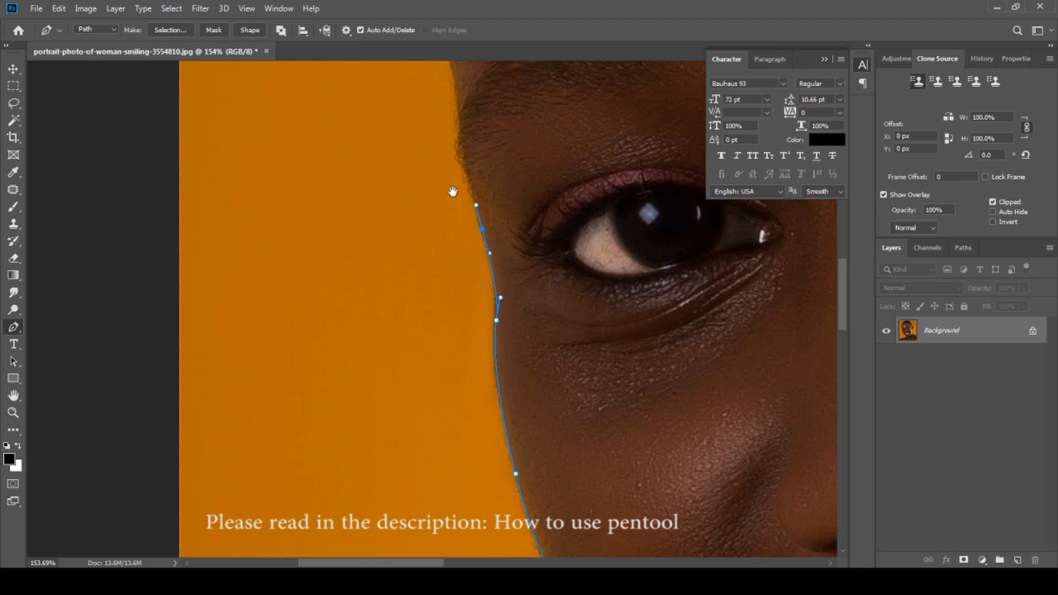
left_click_drag(454, 197, 485, 362)
left_click_drag(491, 267, 488, 192)
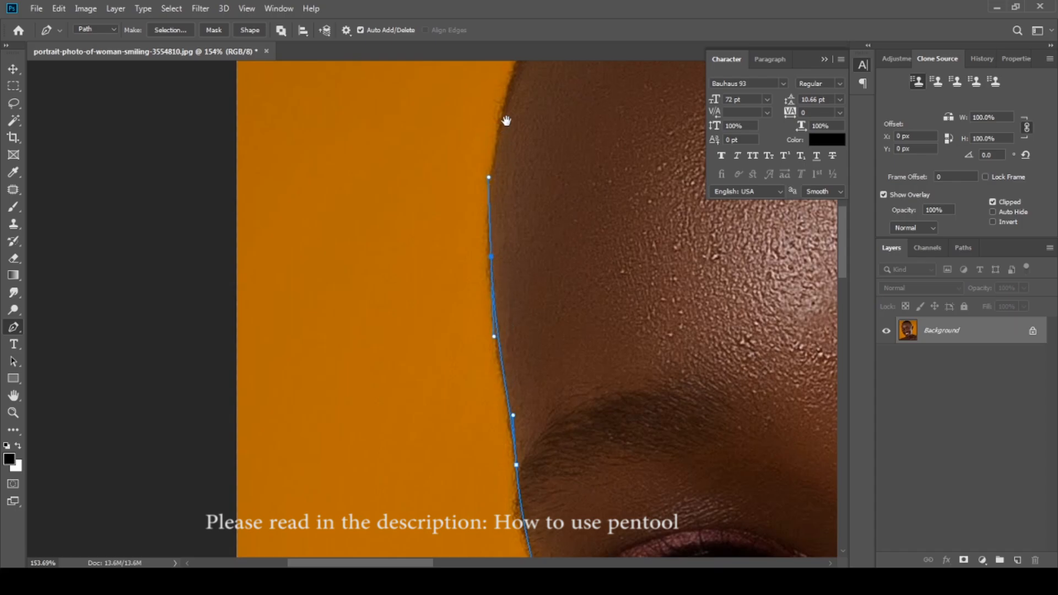
Trace the pen path with curved anchors around the left side of the forehead and hairline to the top of the head.
left_click_drag(505, 129, 371, 393)
left_click_drag(415, 257, 299, 296)
left_click_drag(422, 201, 505, 133)
key("ctrl+z")
left_click_drag(388, 234, 461, 162)
left_click_drag(566, 126, 257, 287)
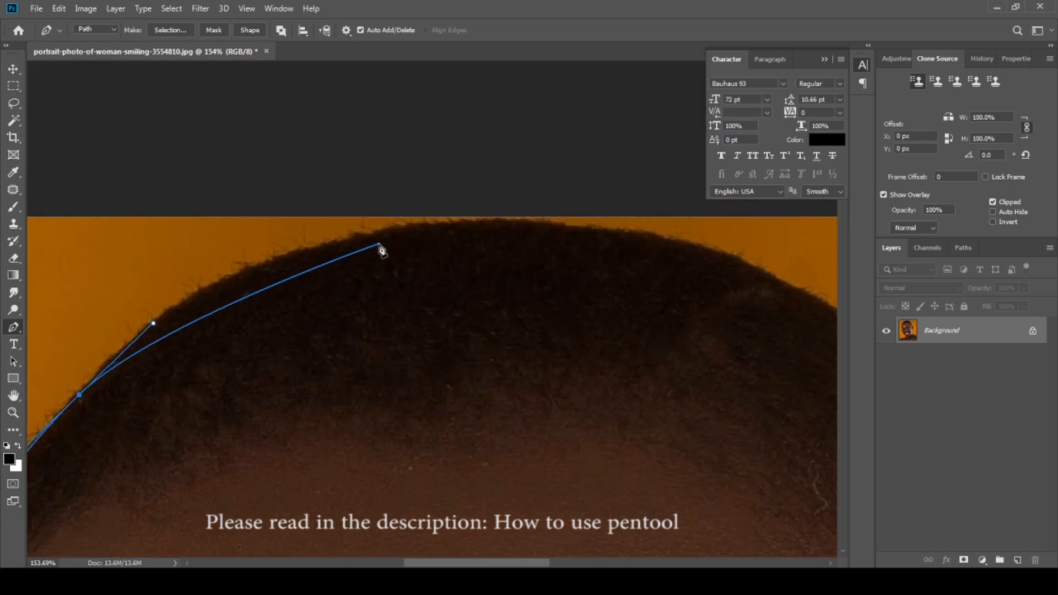
left_click_drag(399, 229, 568, 211)
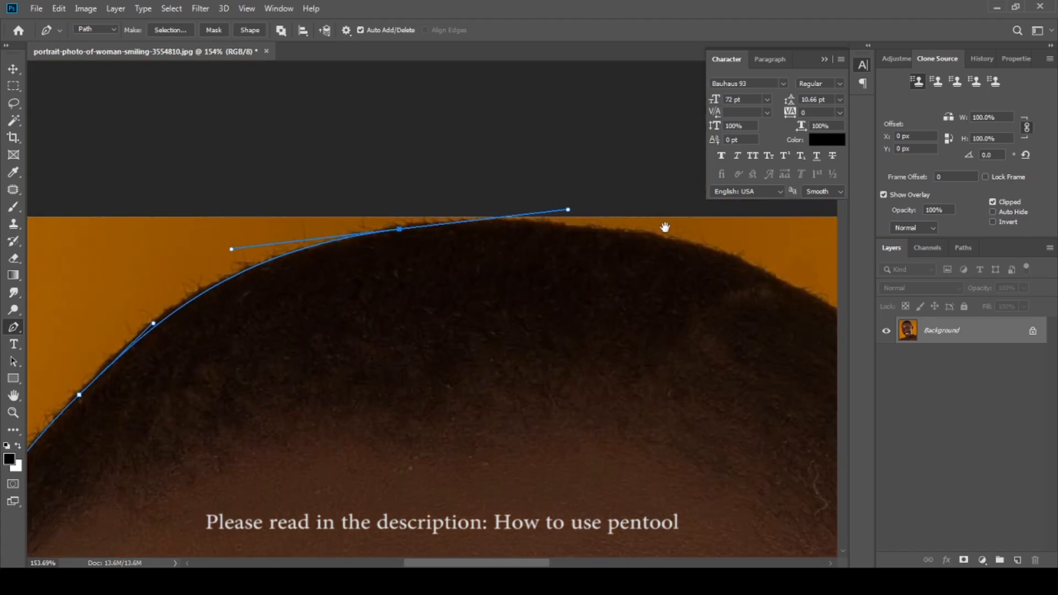
Extend the pen path over the crown and down the right side of the head to where the ear begins.
left_click_drag(665, 227, 375, 125)
left_click_drag(497, 182, 555, 168)
left_click_drag(659, 348, 633, 264)
scroll(633, 297, "down", 1)
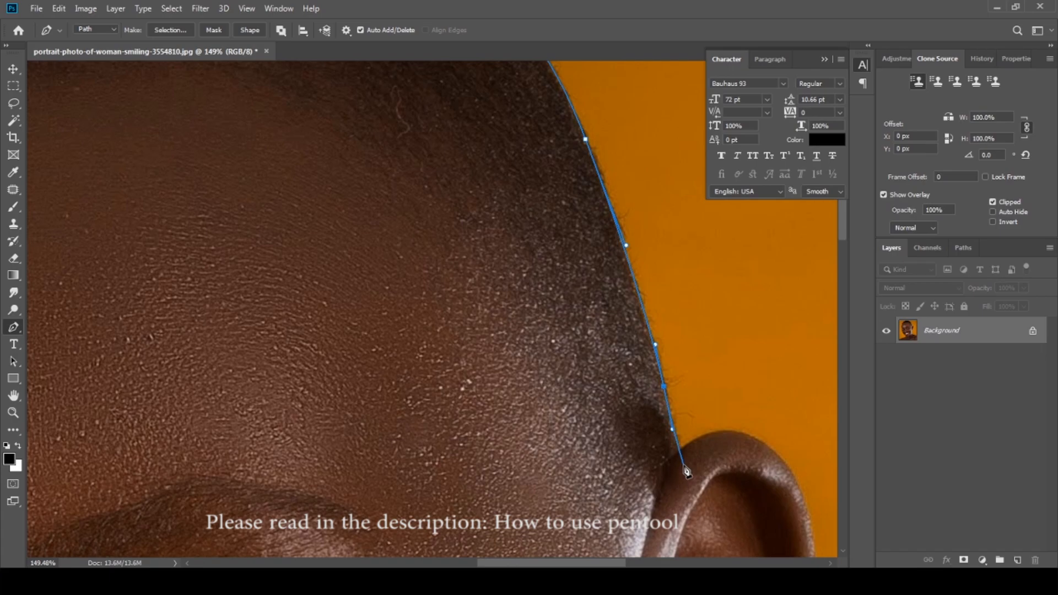
left_click_drag(682, 460, 423, 246)
Curve the pen path around the outer rim of the ear and beneath the earlobe to the face.
left_click_drag(546, 289, 573, 408)
key("ctrl+z")
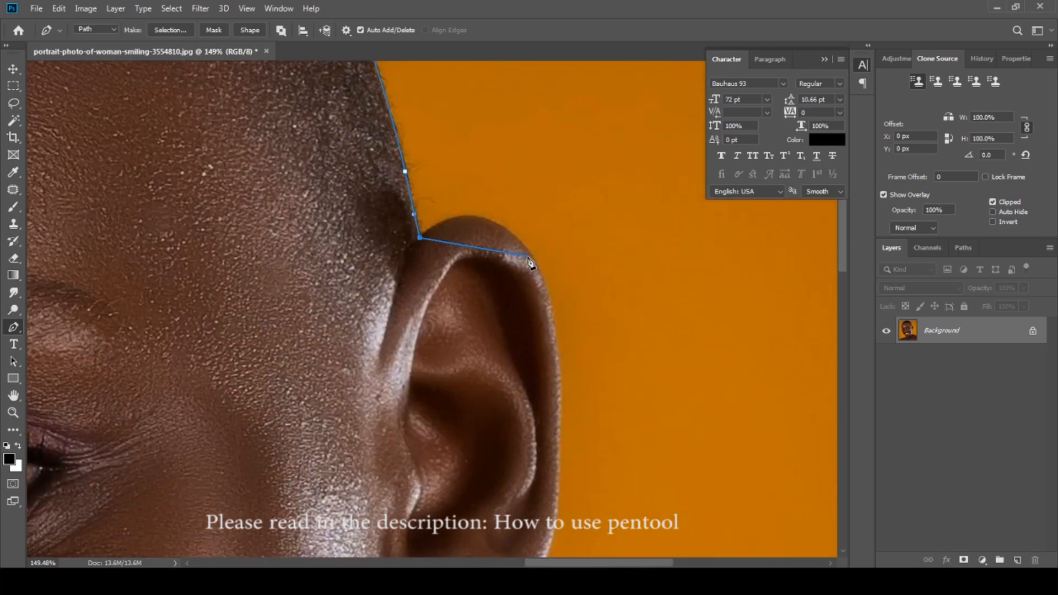
left_click_drag(528, 255, 571, 328)
left_click_drag(555, 498, 604, 233)
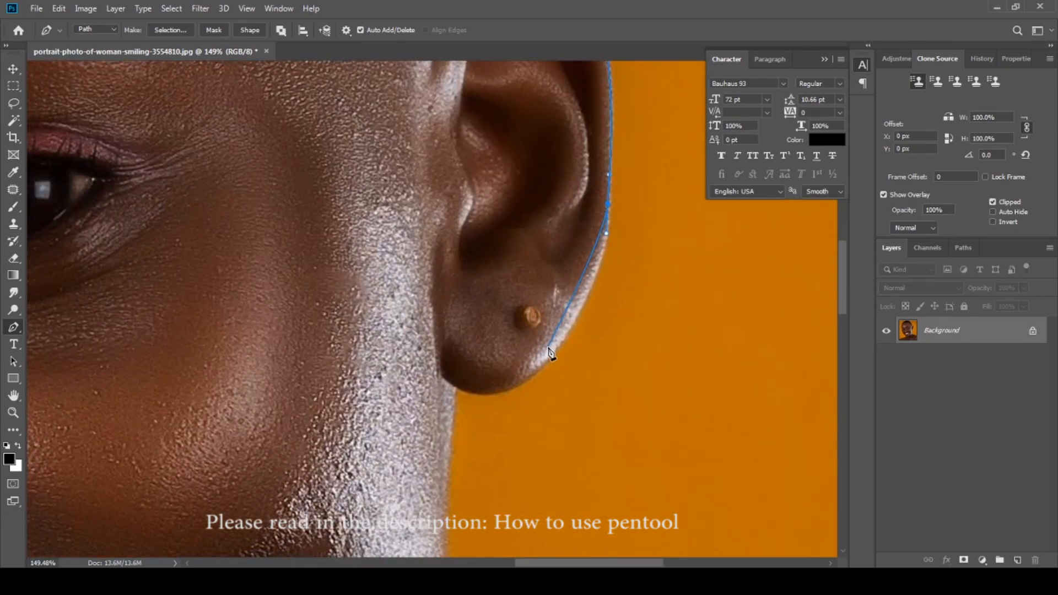
left_click_drag(541, 370, 444, 374)
Trace the pen path down the edge of the cheek below the ear and along the neck.
left_click(451, 437)
scroll(441, 463, "down", 5)
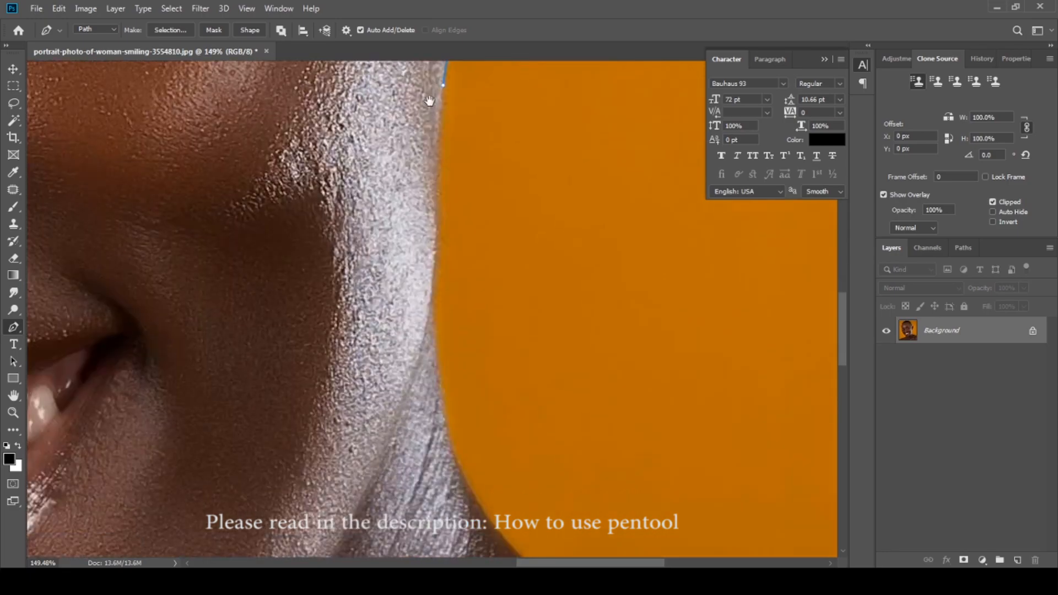
left_click(429, 309)
scroll(429, 308, "down", 3)
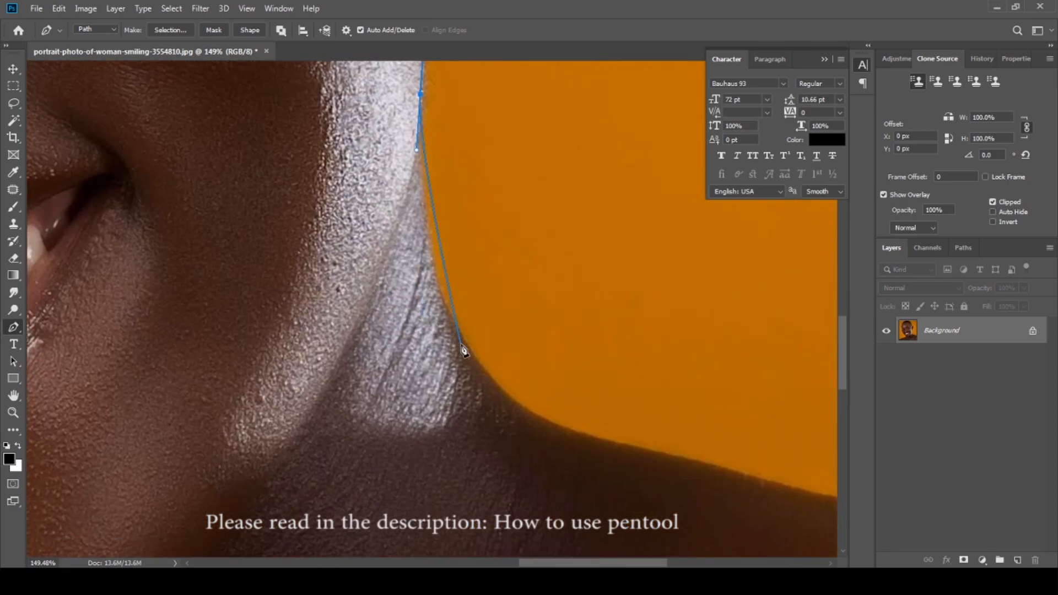
left_click_drag(463, 340, 501, 406)
Continue the pen path along the right shoulder out to the edge of the photo.
scroll(451, 385, "down", 2)
scroll(452, 385, "right", 3)
left_click_drag(434, 340, 479, 353)
left_click(521, 362)
scroll(619, 394, "down", 1)
scroll(619, 395, "right", 4)
left_click_drag(384, 335, 405, 341)
Close the pen path by looping it outside the photo below the shoulders back to its starting point.
left_click_drag(507, 357, 441, 449)
left_click_drag(572, 451, 565, 354)
left_click_drag(572, 393, 503, 395)
left_click(341, 354)
left_click_drag(342, 358, 357, 317)
left_click_drag(433, 230, 465, 229)
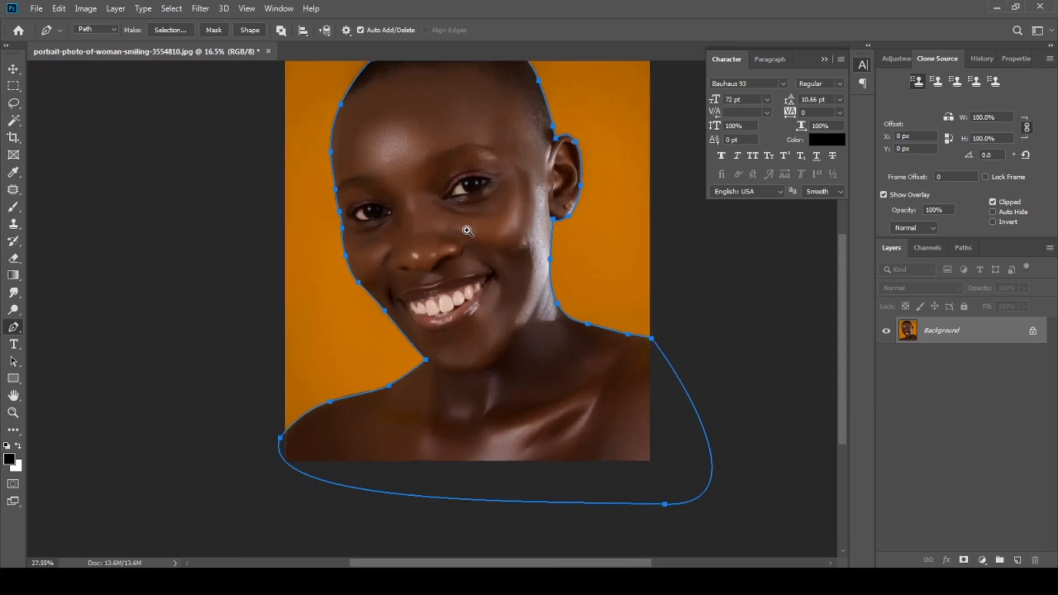
Convert the closed path to a new anti-aliased selection with a feather radius of 0.0 pixels.
key("ctrl+0")
right_click(440, 229)
left_click(496, 279)
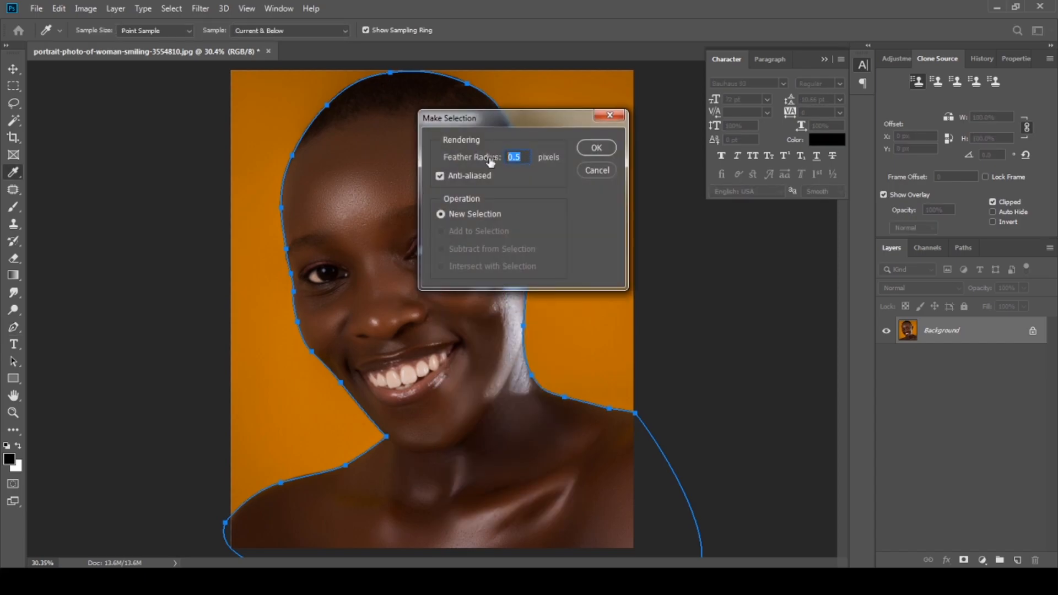
type("0.0")
key("Return")
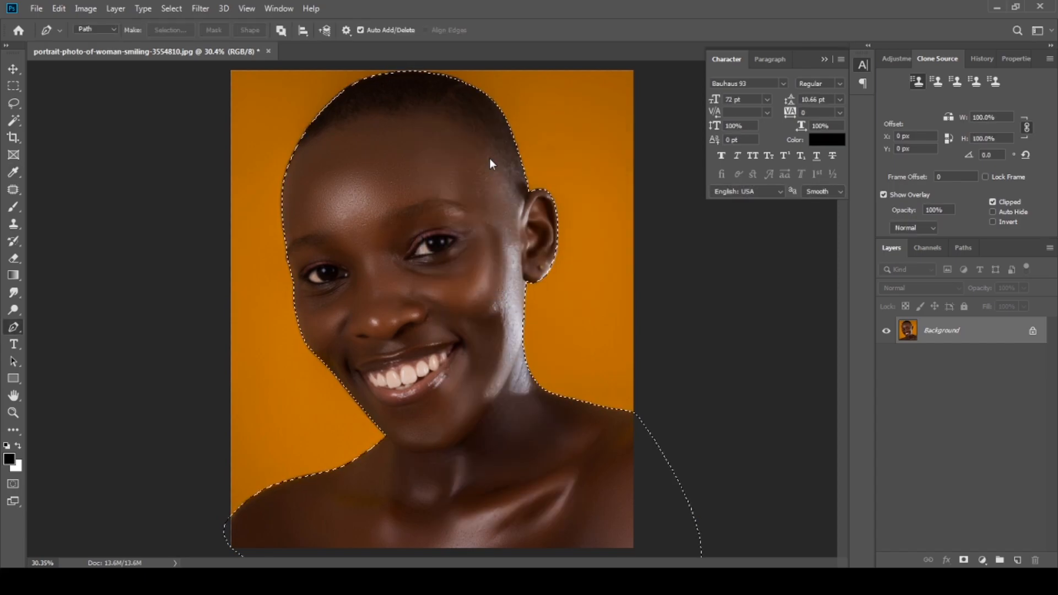
Open the selection in Select and Mask and refine its edge along the left forehead and hairline.
key("w")
right_click(14, 120)
left_click(54, 123)
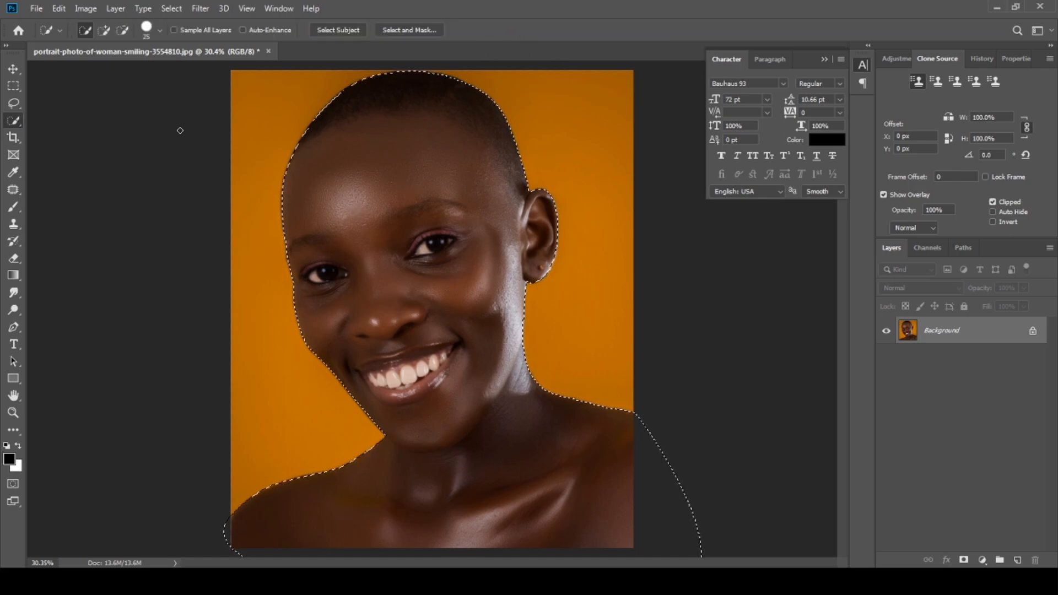
left_click(419, 29)
scroll(258, 242, "up", 10)
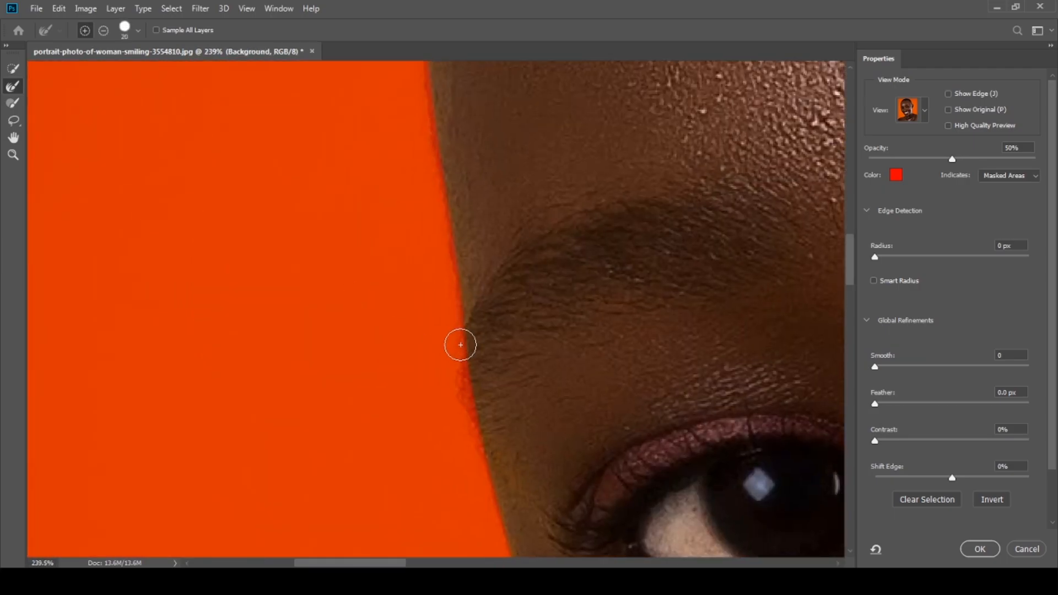
left_click_drag(511, 219, 517, 362)
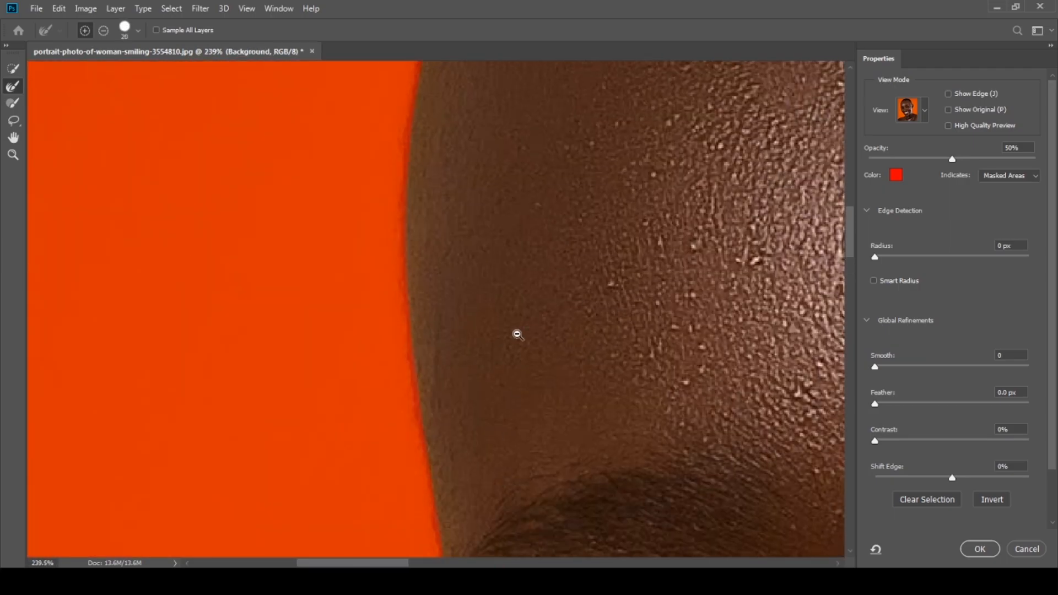
scroll(517, 362, "down", 3)
left_click_drag(465, 267, 436, 381)
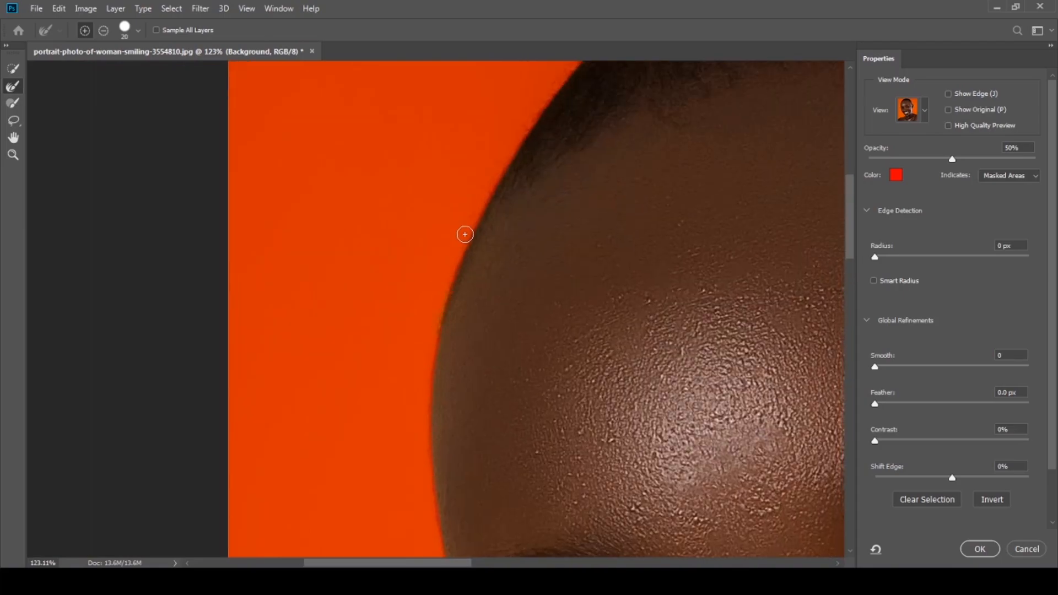
left_click_drag(518, 157, 310, 441)
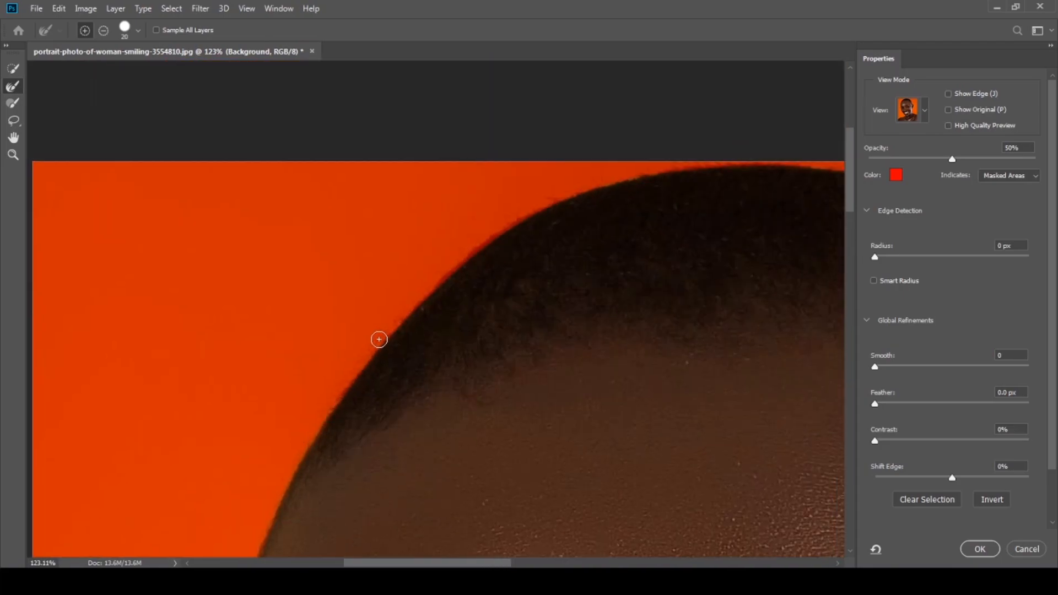
Refine the selection edge across the top of the head and down to the ear, and apply the refinement.
left_click_drag(746, 189, 716, 198)
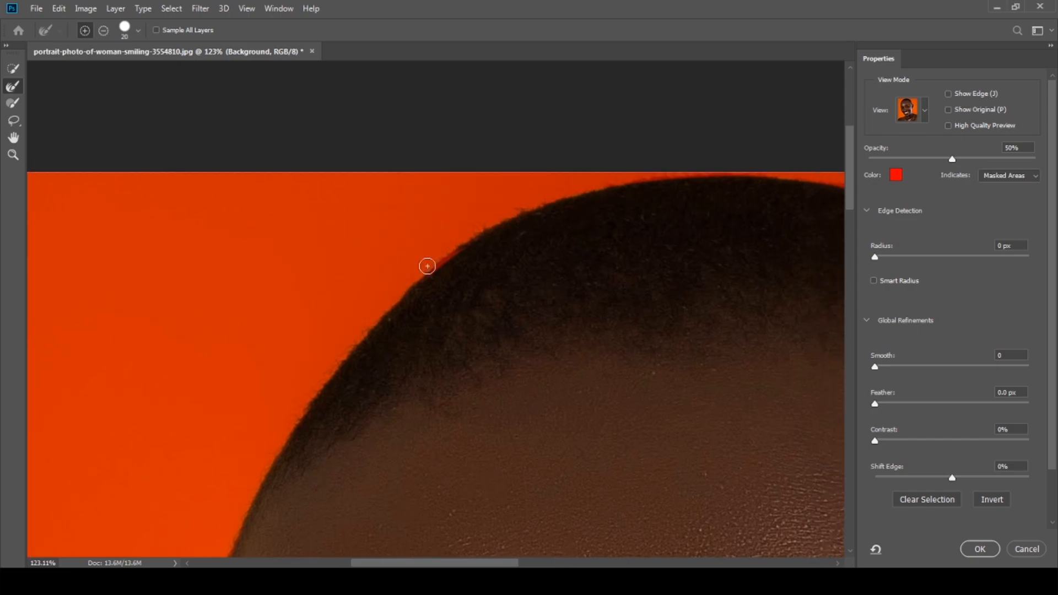
left_click_drag(570, 220, 311, 200)
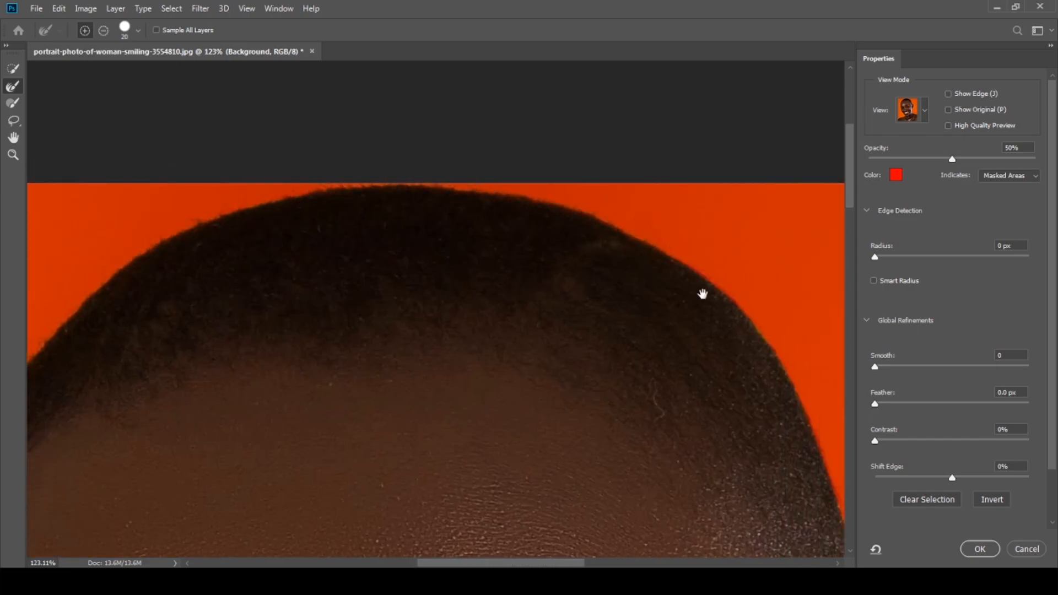
left_click_drag(774, 364, 510, 255)
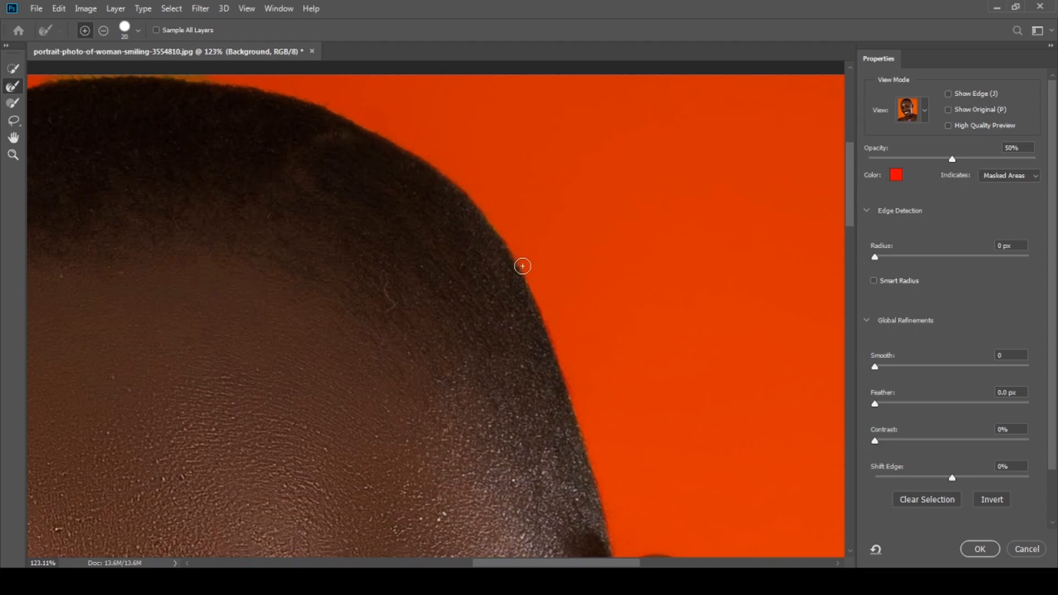
mouse_move(595, 415)
left_mouse_down()
mouse_move(564, 237)
mouse_move(514, 154)
left_mouse_up()
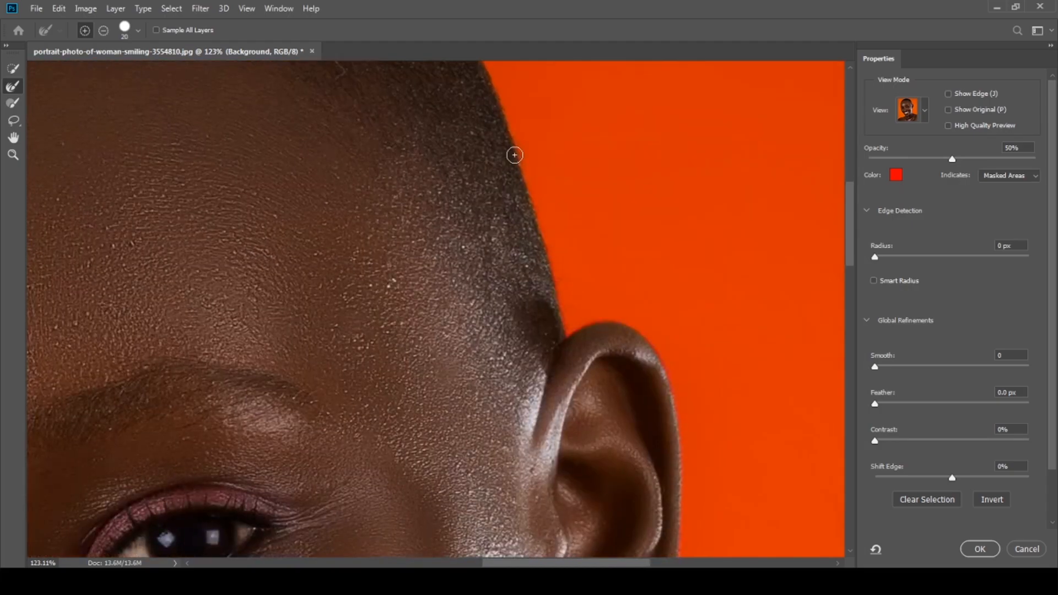
left_click_drag(631, 307, 536, 305)
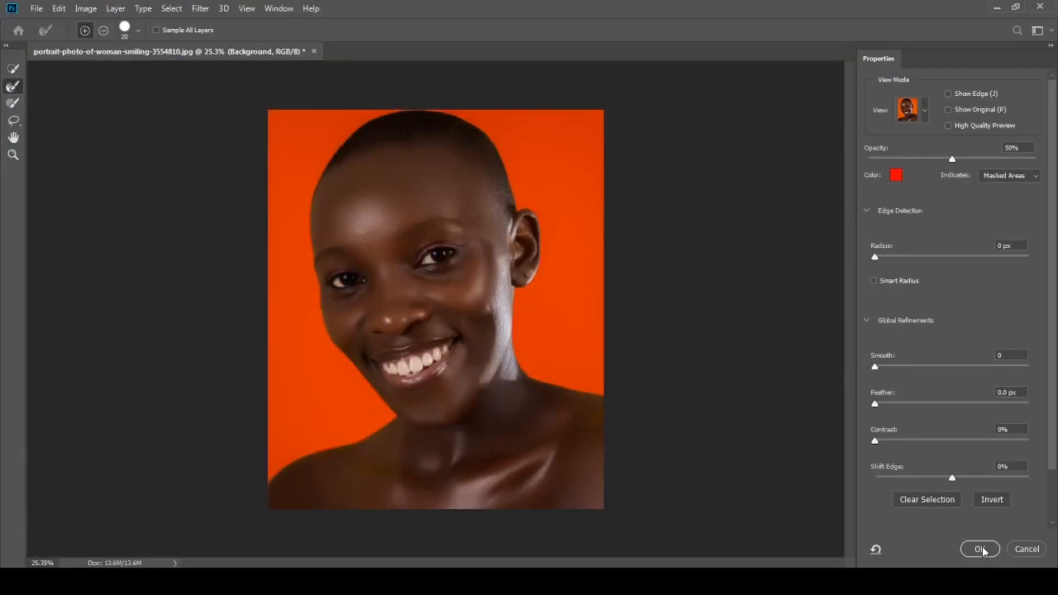
left_click(979, 549)
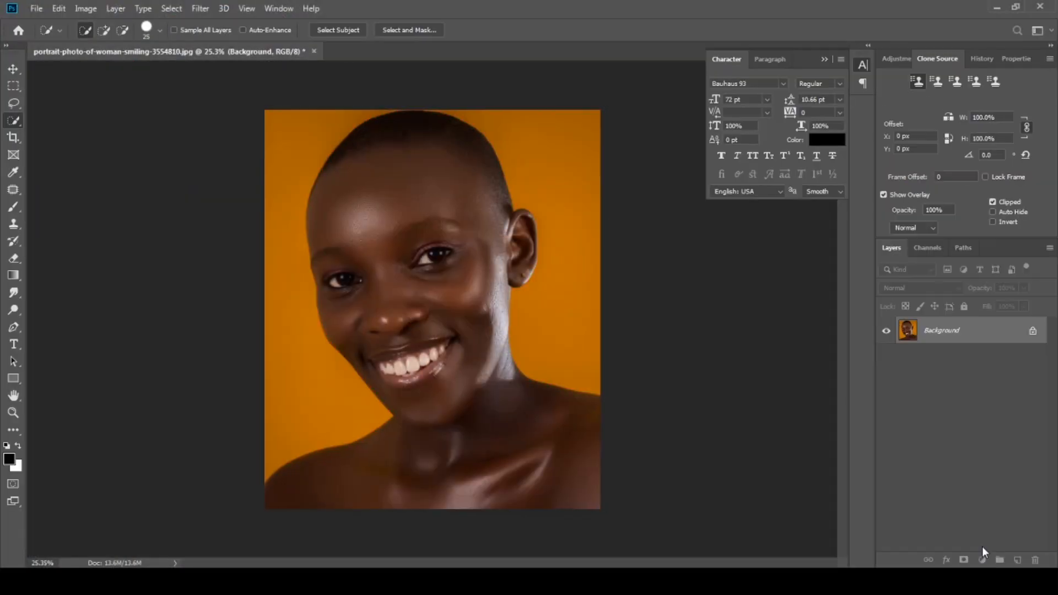
Duplicate the Background layer, mask the copy with the selection, and hide the original Background layer.
right_click(981, 334)
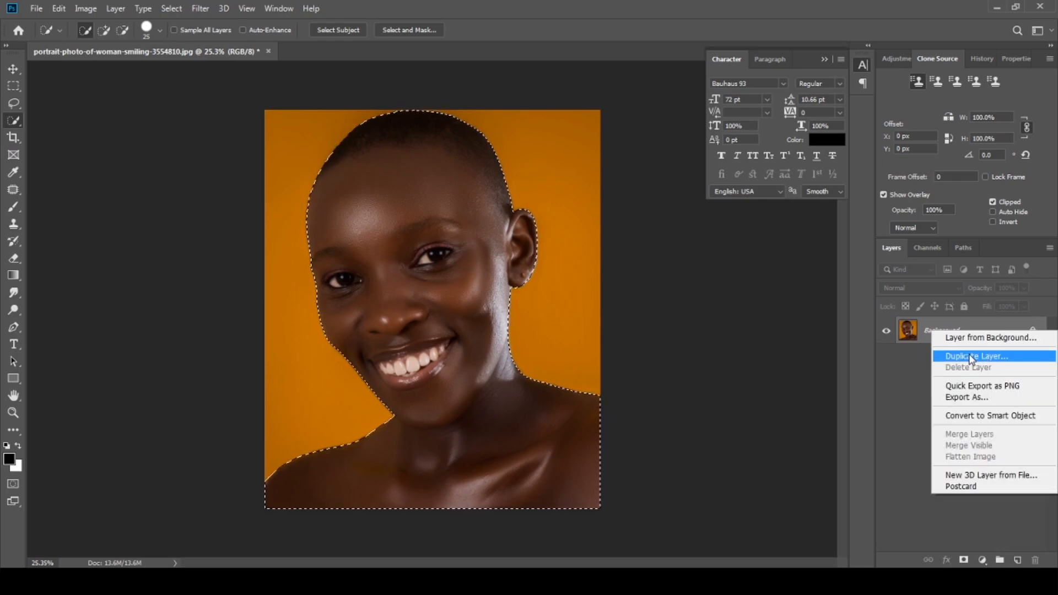
left_click(959, 358)
left_click(633, 154)
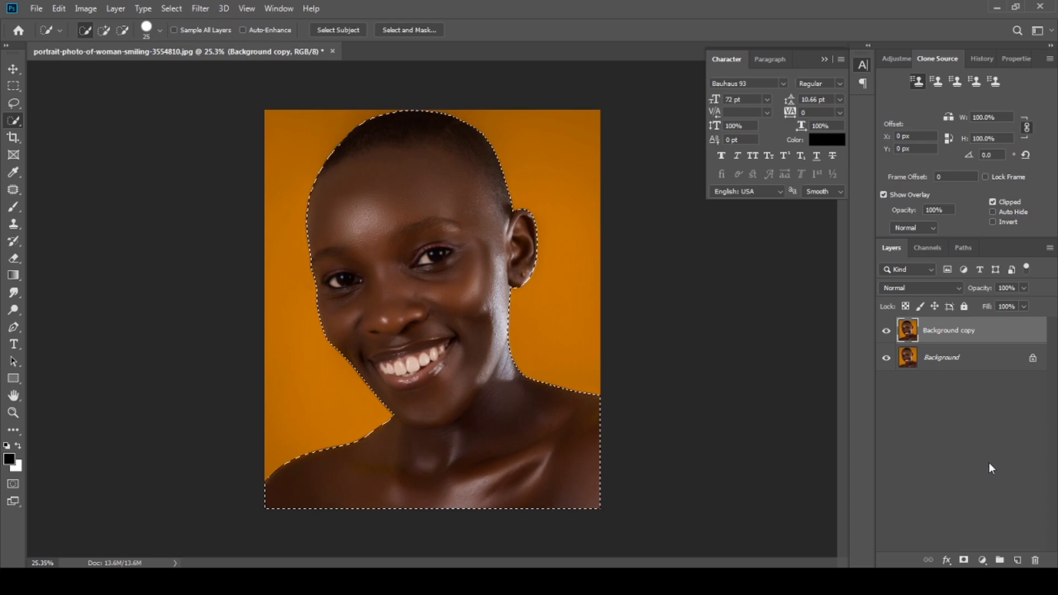
left_click(963, 561)
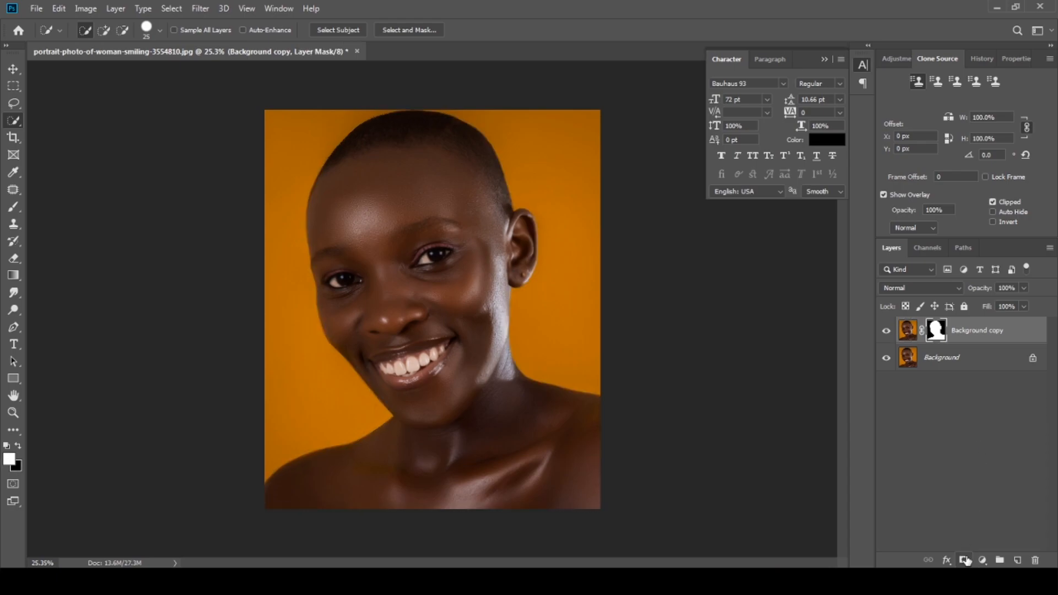
left_click(955, 437)
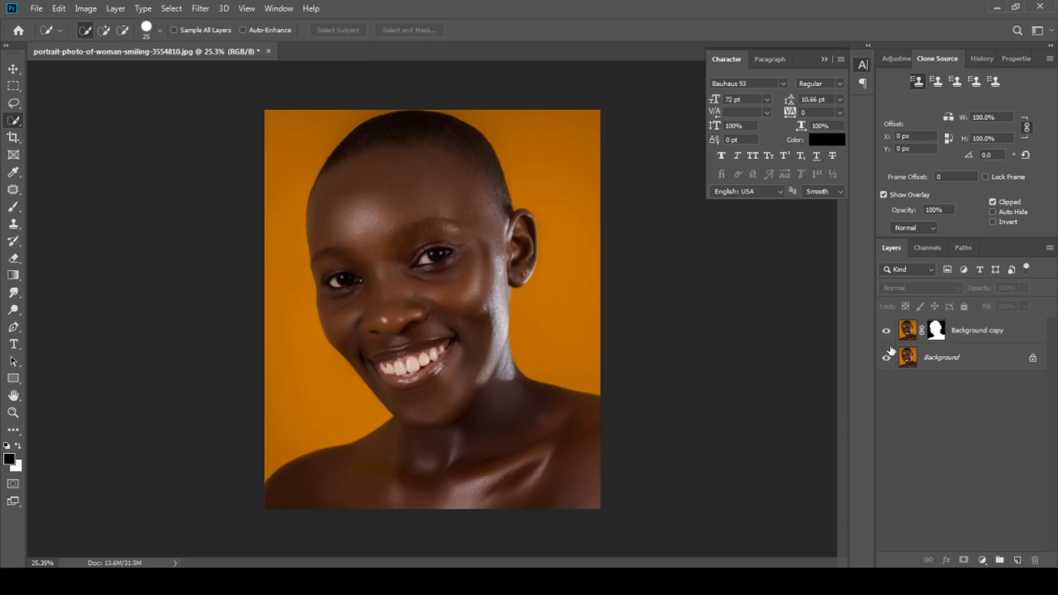
left_click(886, 358)
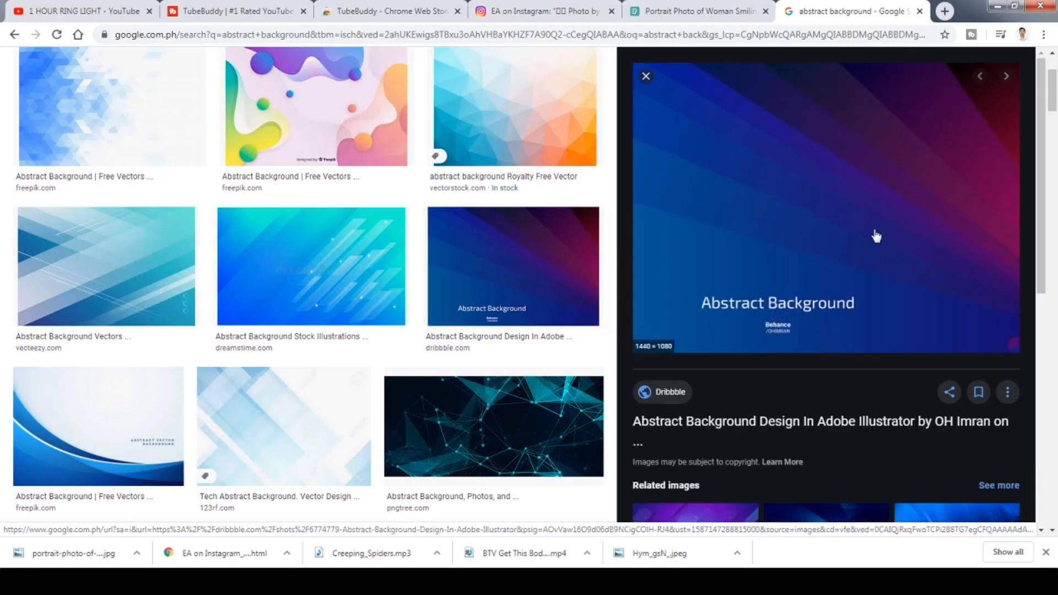
Copy the blue and purple abstract background image in Chrome and paste it into the Photoshop document below the cutout layer.
right_click(855, 164)
left_click(903, 301)
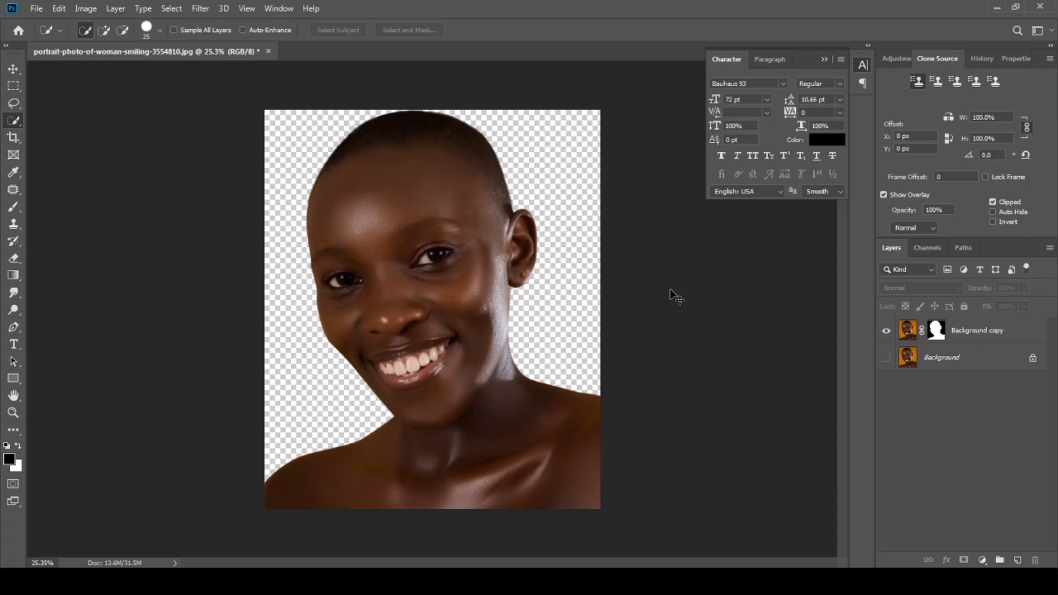
key("ctrl+v")
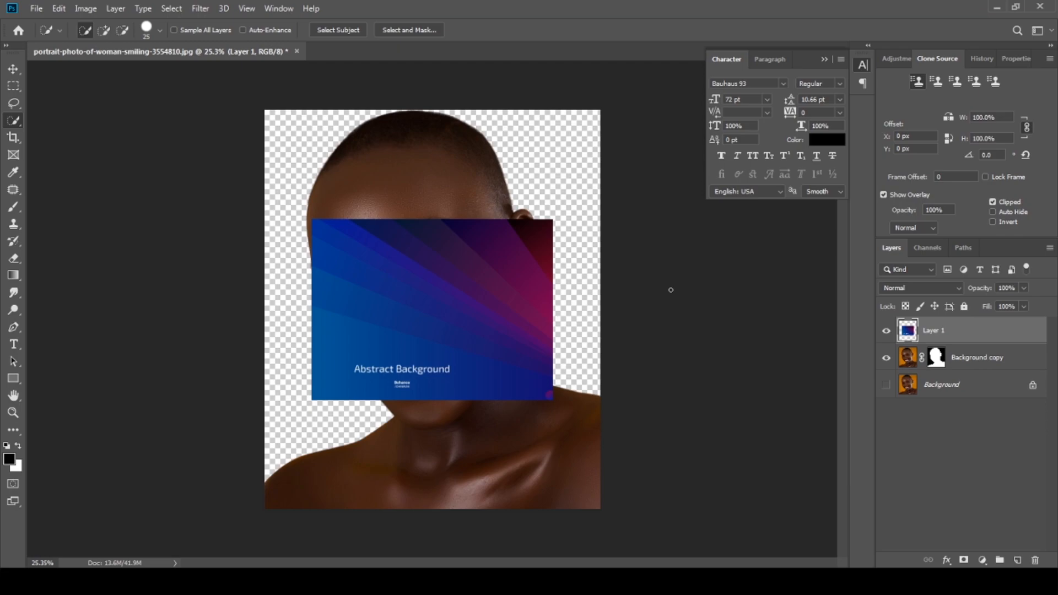
left_click_drag(972, 343, 970, 372)
Scale and position the pasted abstract image with Free Transform so it fills the canvas behind the woman.
key("ctrl+t")
left_click_drag(553, 400, 672, 554)
left_click_drag(567, 323, 669, 323)
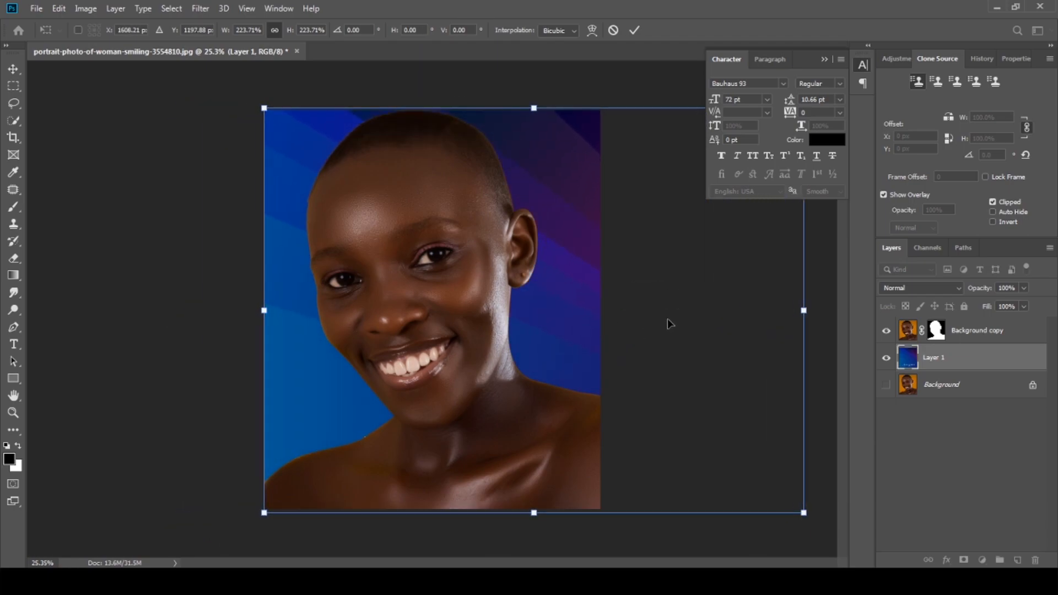
left_click_drag(807, 502, 769, 482)
key("w")
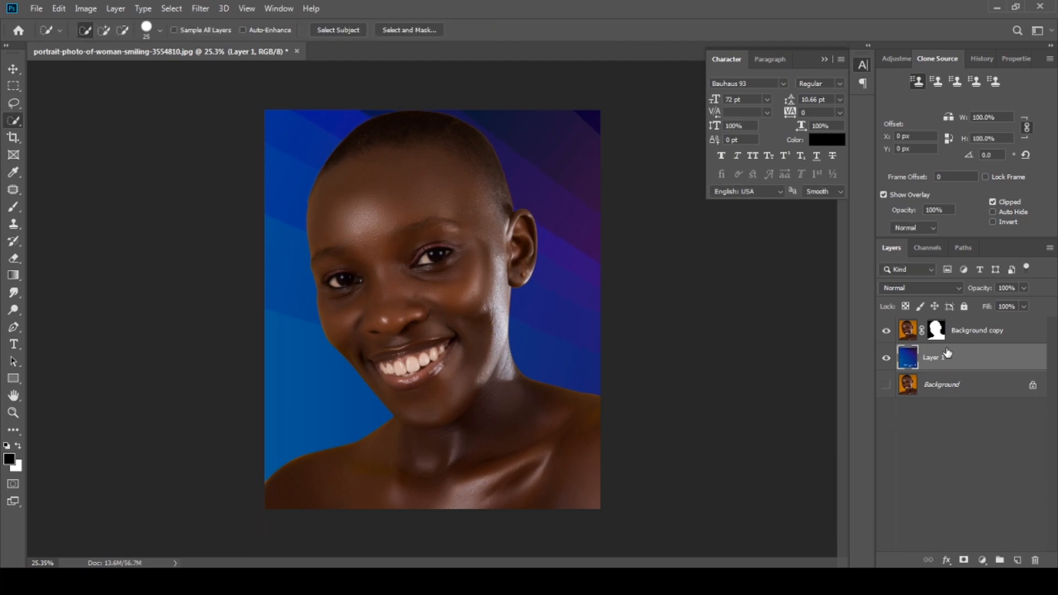
Target the layer mask of the Background copy layer and switch to the Blur tool.
left_click(937, 333)
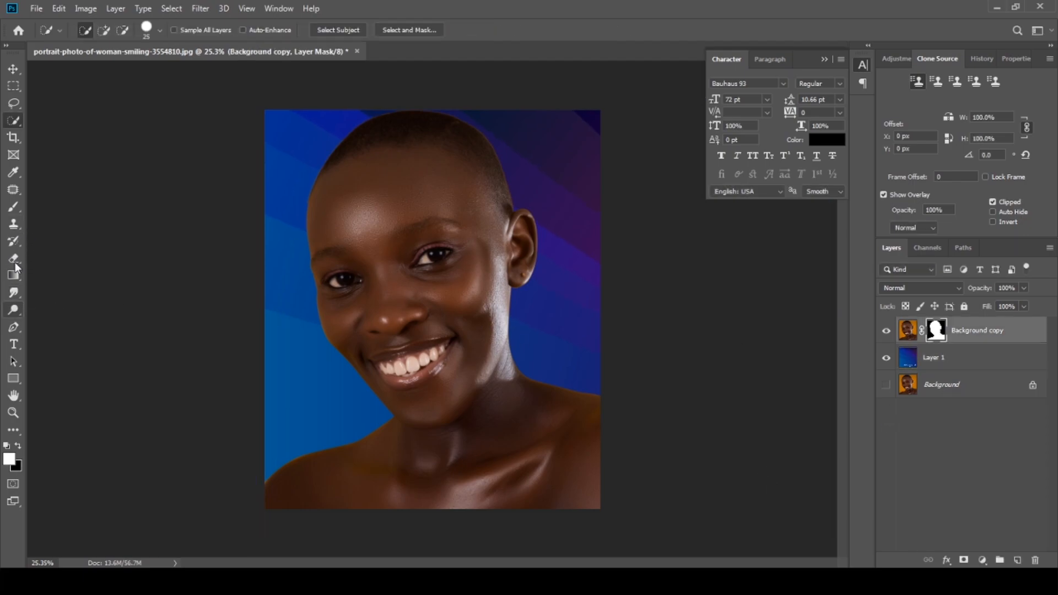
right_click(18, 291)
left_click(52, 295)
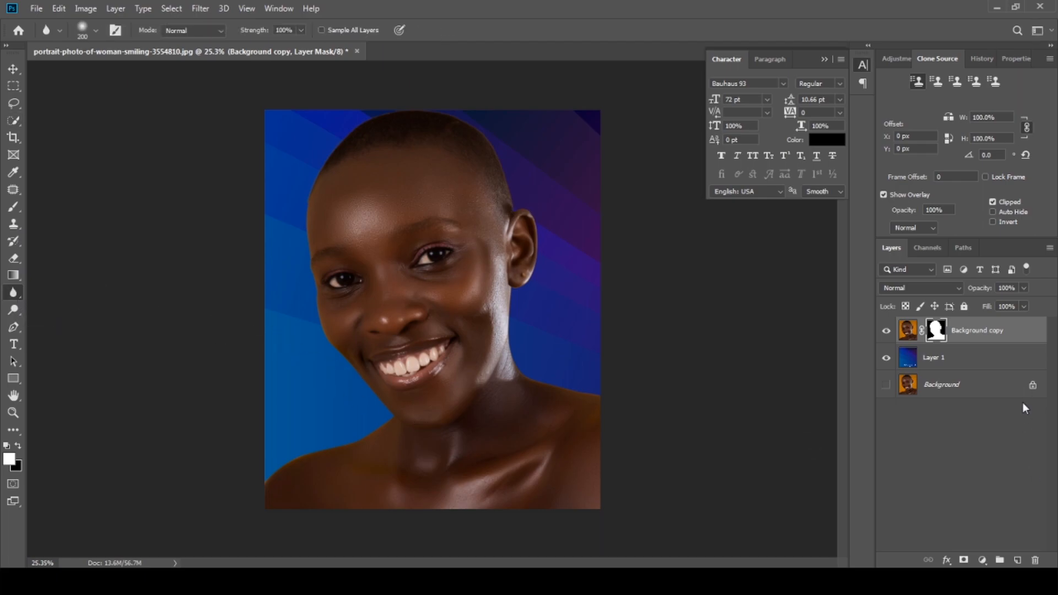
Add a new empty layer above the Background copy layer and clip it to that layer.
left_click(1017, 560)
right_click(953, 328)
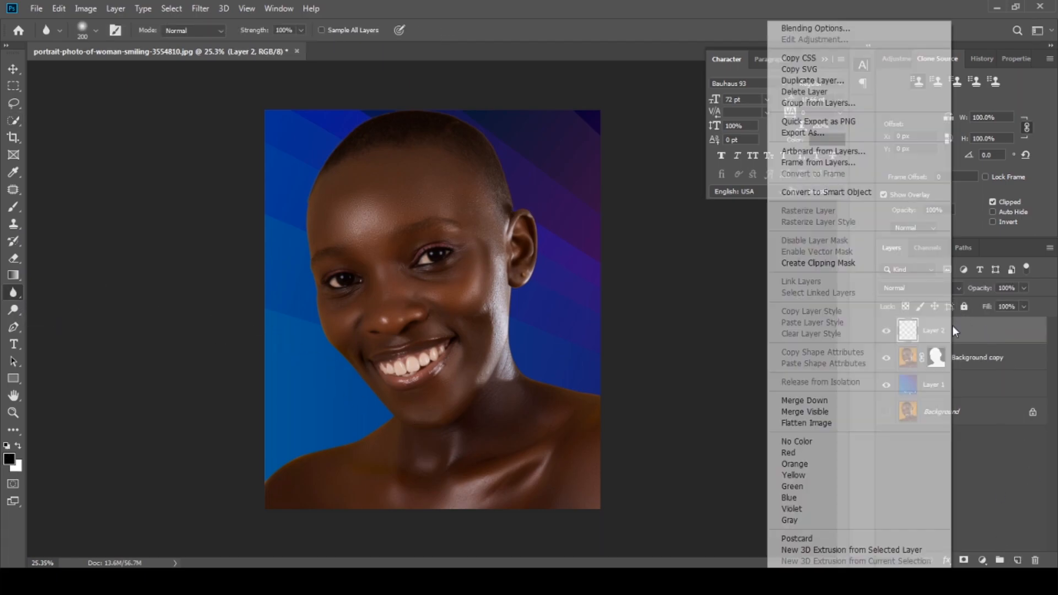
left_click(854, 263)
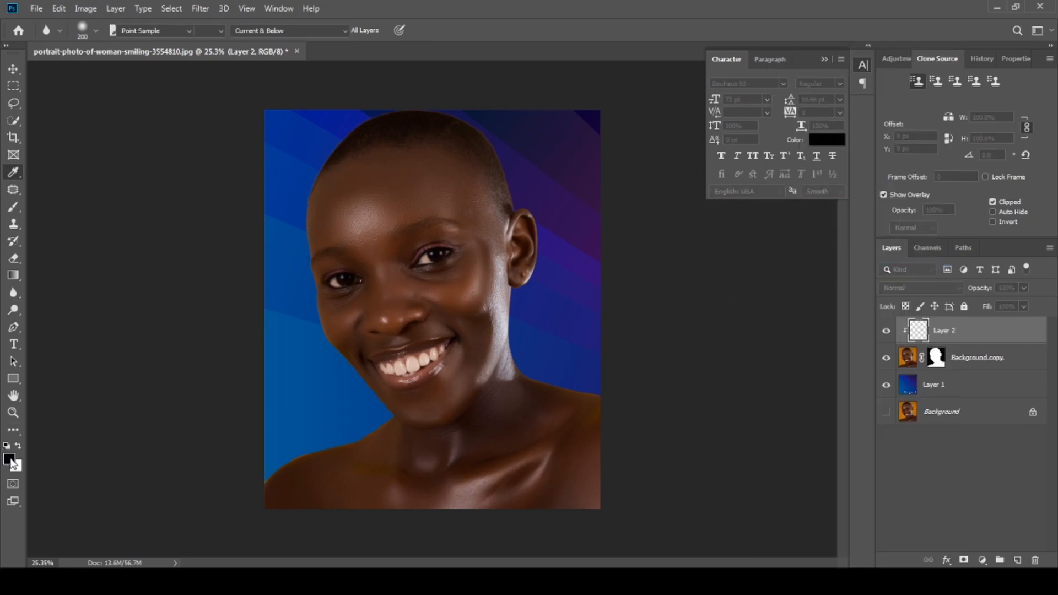
Set the foreground color to a dark brown sampled from the hair near the edge of the woman's head.
left_click(10, 460)
left_click_drag(432, 121, 503, 121)
left_click_drag(467, 161, 274, 158)
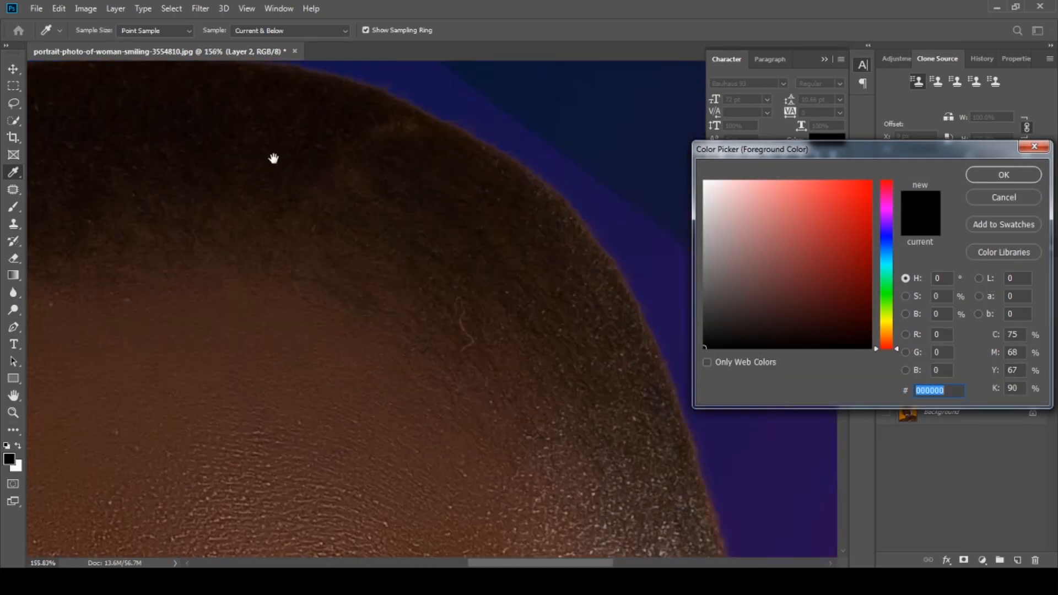
left_click(600, 259)
left_click(601, 262)
left_click(995, 179)
Switch to the Brush tool with 20% opacity, 28% flow and 0% smoothing.
left_click_drag(612, 243, 521, 276)
left_click(21, 208)
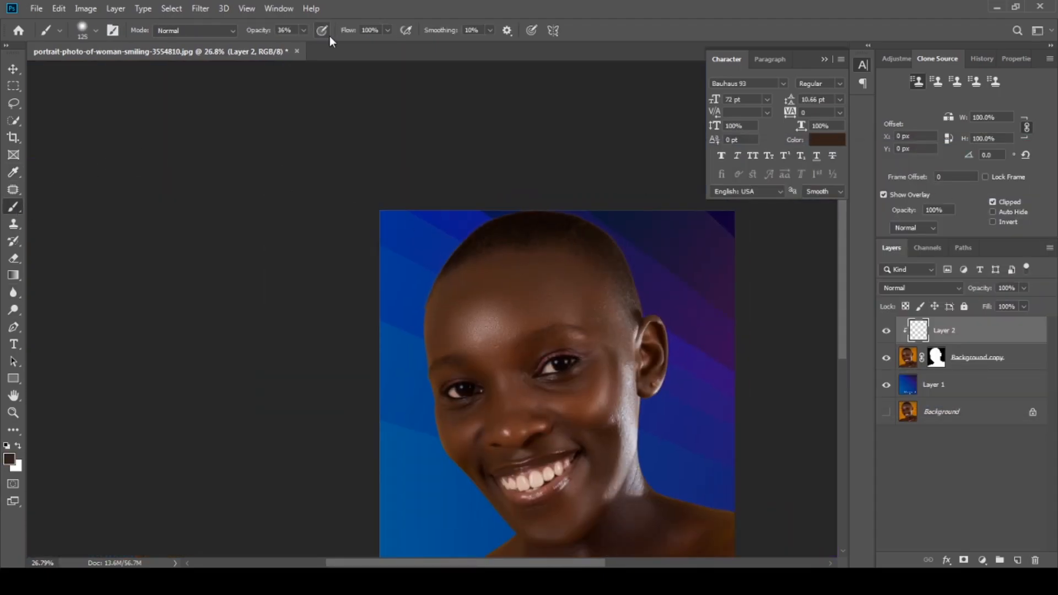
type("20")
left_click(378, 30)
type("28")
left_click(479, 29)
type("0")
Paint over the orange fringe along the head's edge on the clipped layer, resampling a darker brown from the hair.
left_click_drag(503, 217, 527, 217)
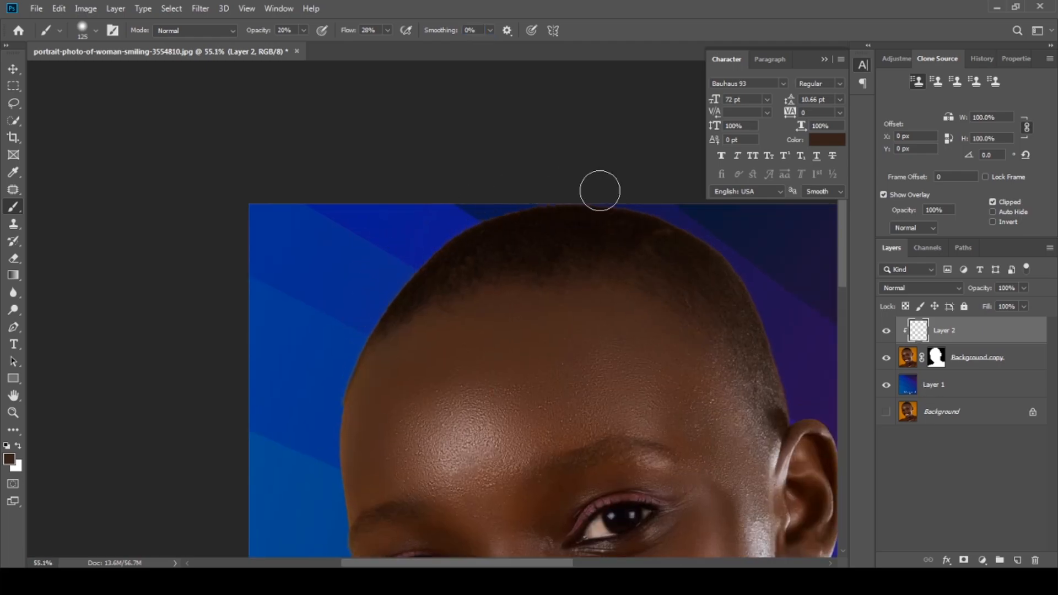
left_click_drag(749, 263, 545, 189)
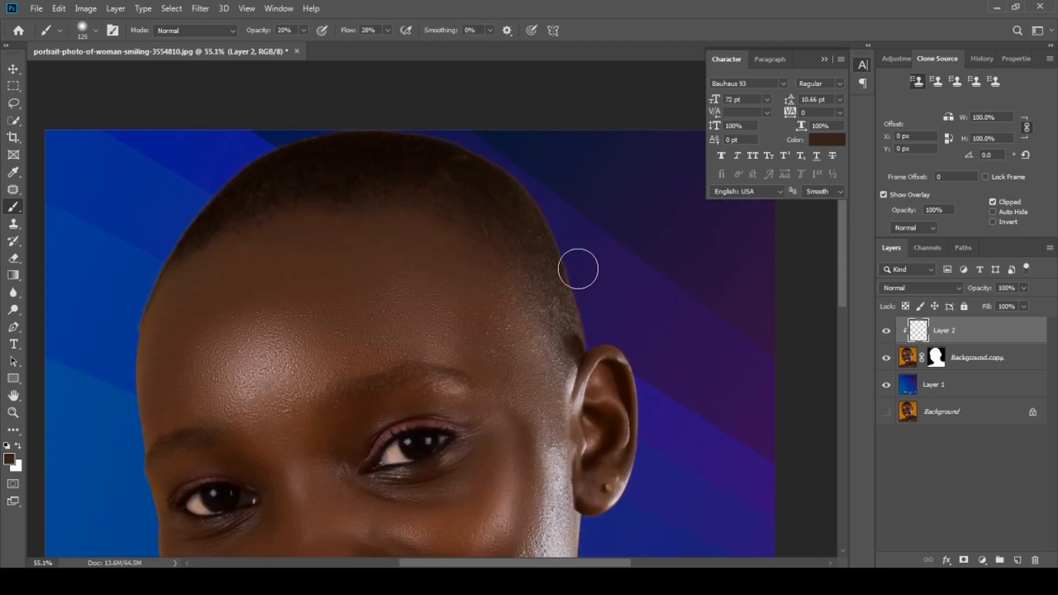
left_click(502, 185, "alt")
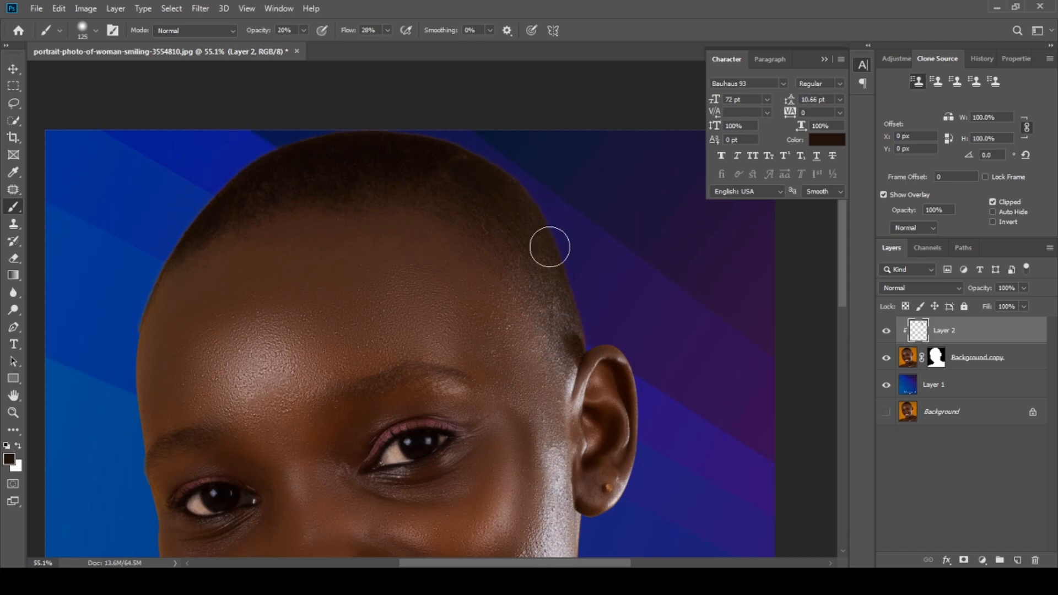
left_click_drag(649, 294, 779, 328)
Target the Background copy layer's mask and soften the cutout edge around the woman with the Blur tool.
left_click(936, 357)
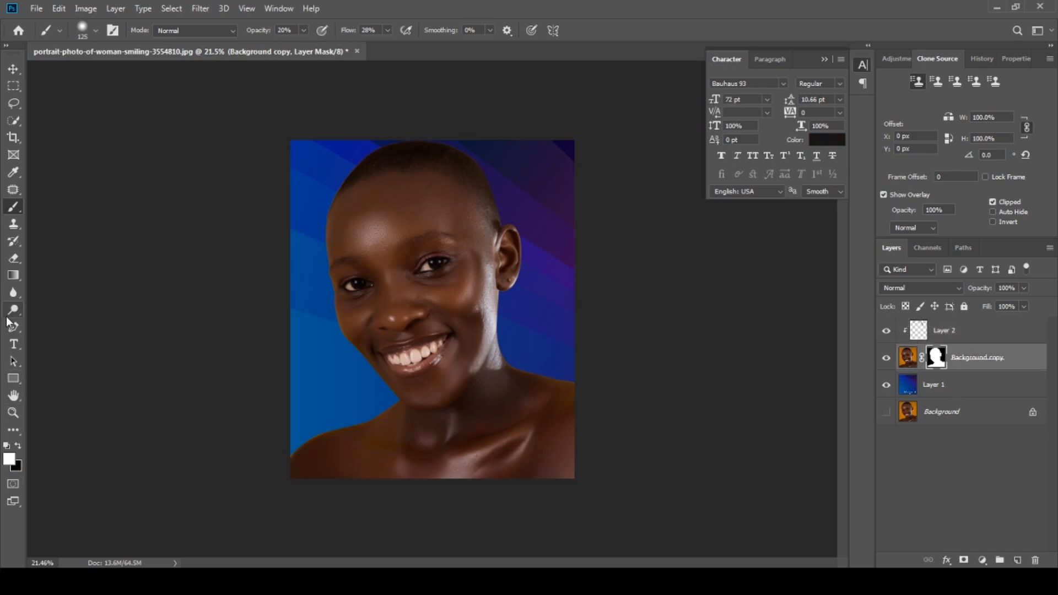
left_click(13, 292)
left_click_drag(514, 190, 542, 187)
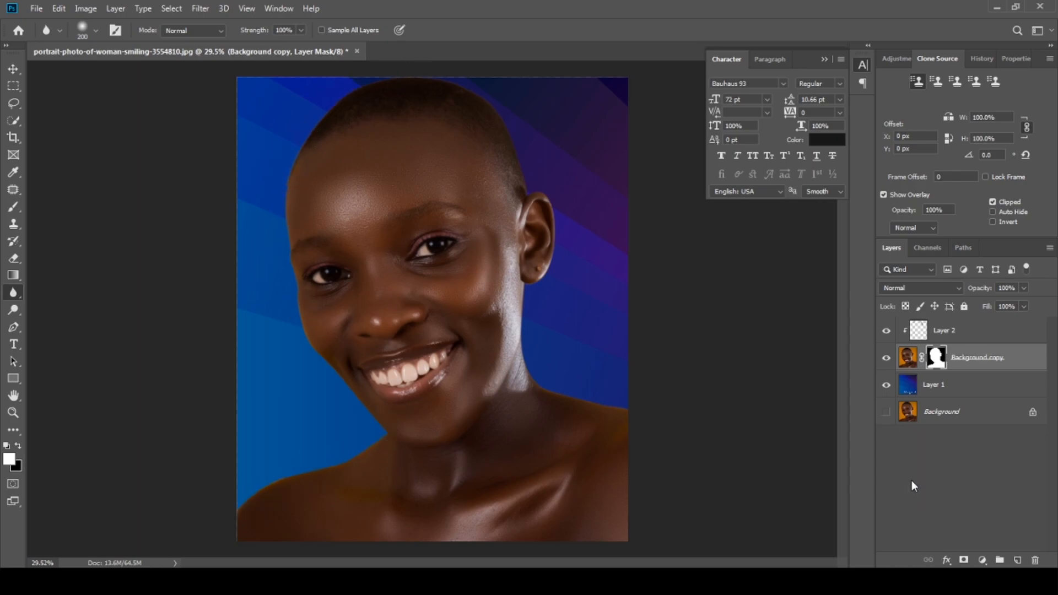
Show only the original Background layer to compare the photo with the composite.
left_click(887, 412, "alt")
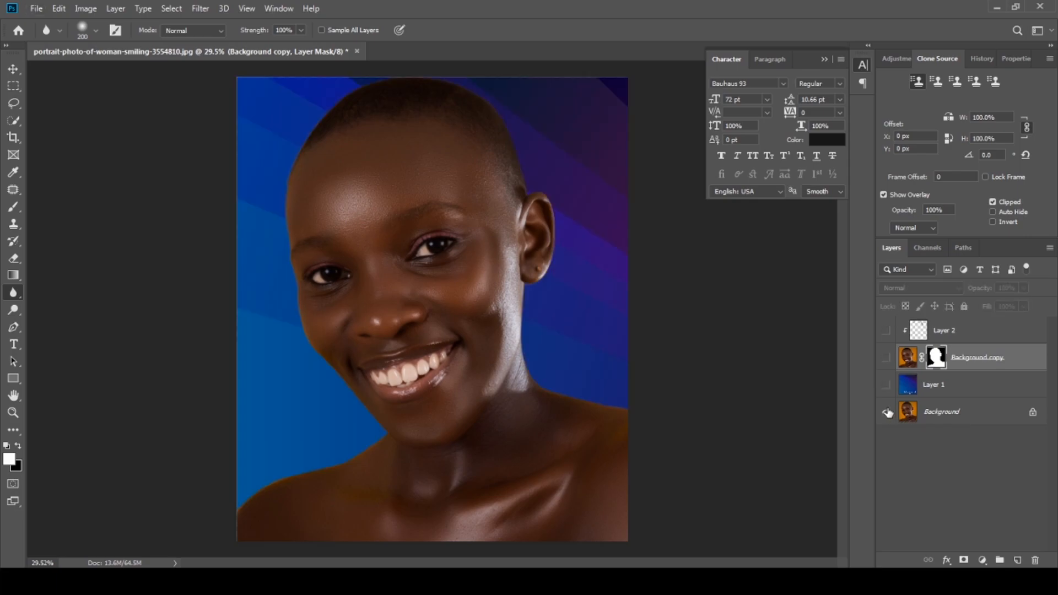